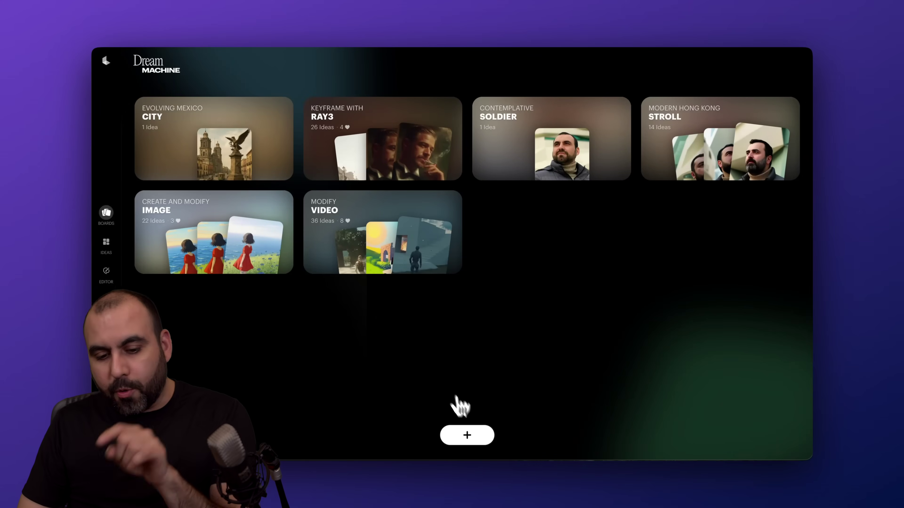
# Create a new board and bring up its Video · Ray3 · 1:1 generation settings
pyautogui.click(469, 436)
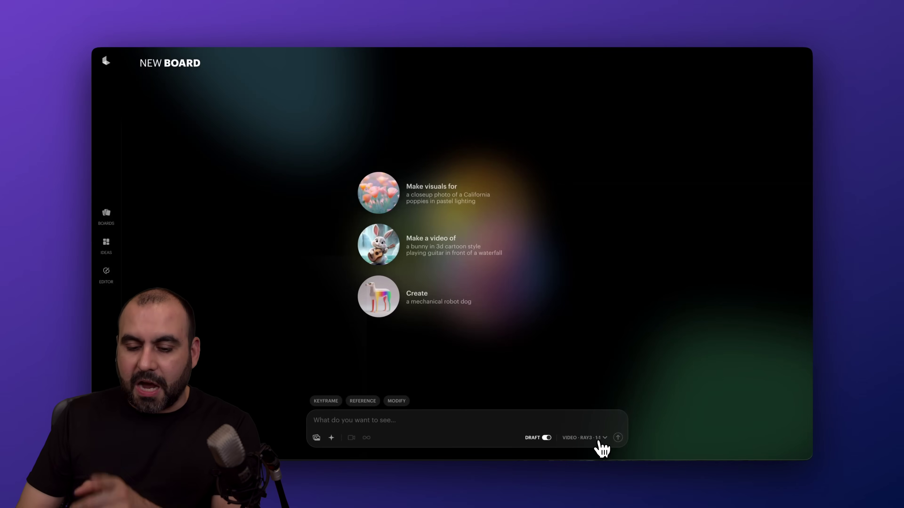
pyautogui.click(598, 442)
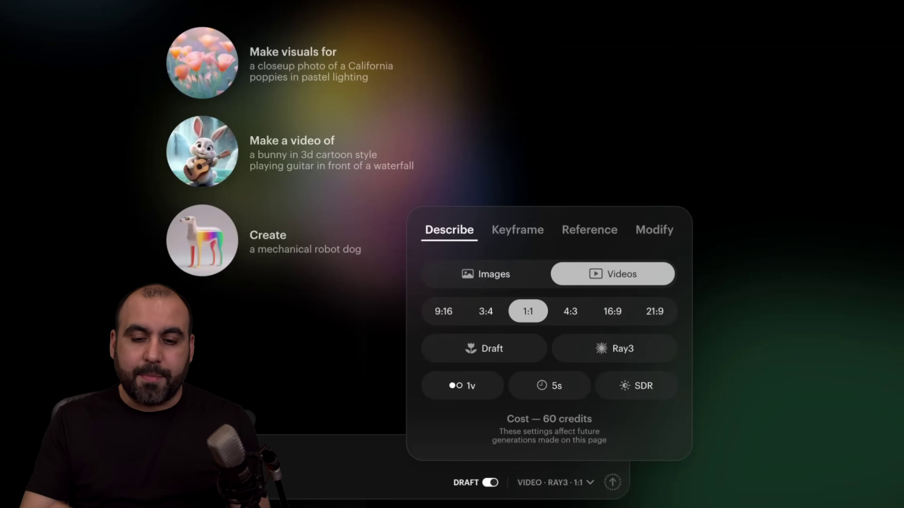
pyautogui.click(512, 281)
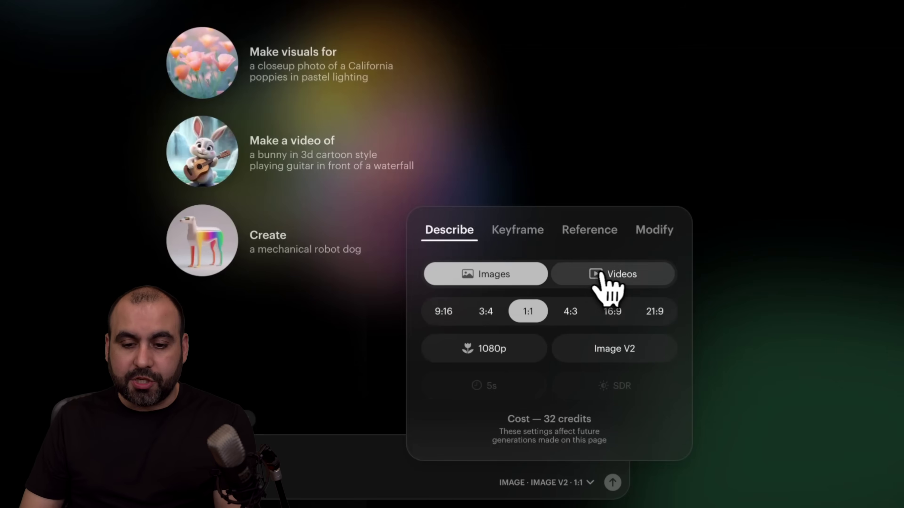
pyautogui.click(602, 275)
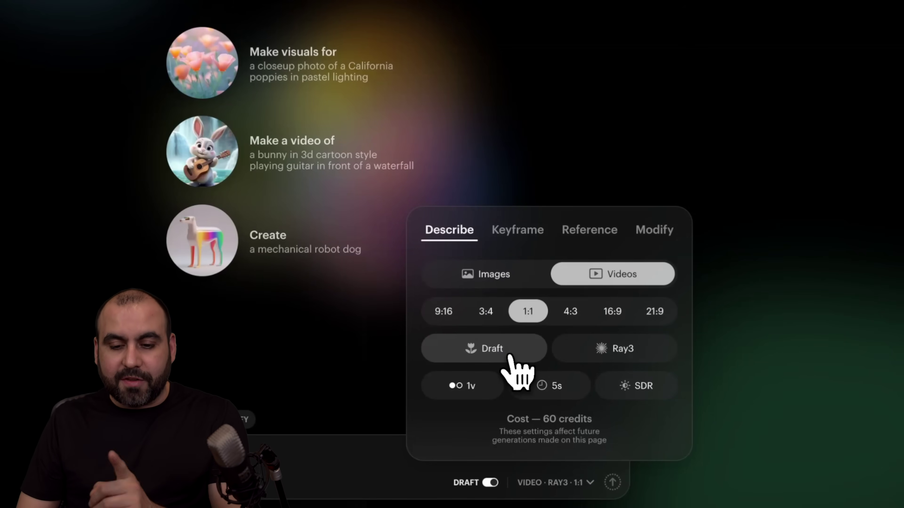
pyautogui.click(518, 354)
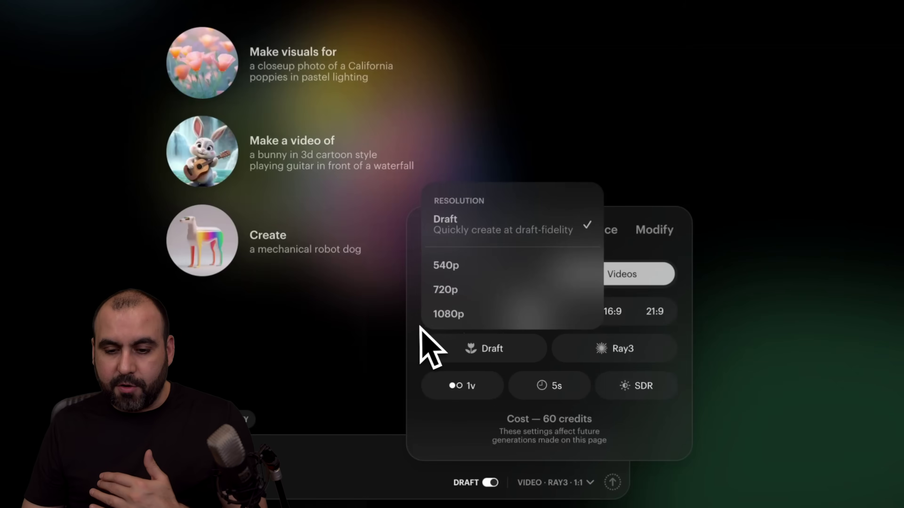
pyautogui.click(632, 357)
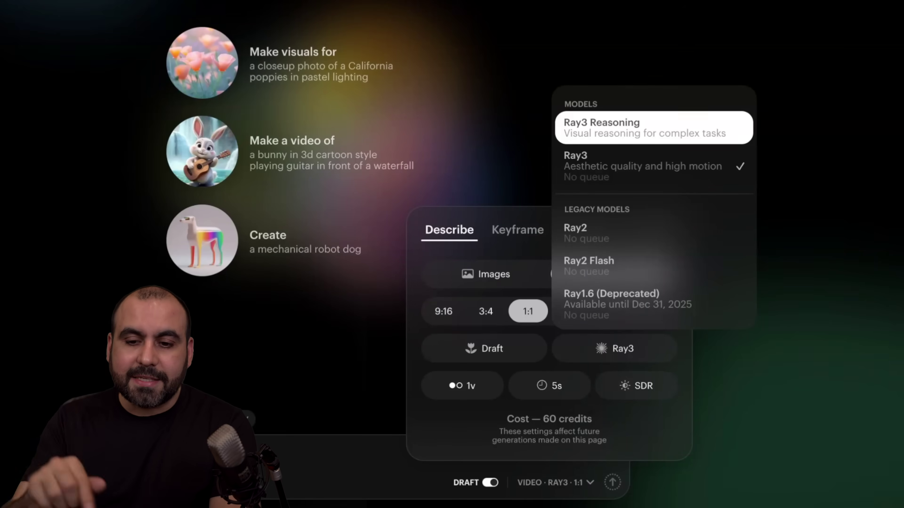
pyautogui.click(690, 357)
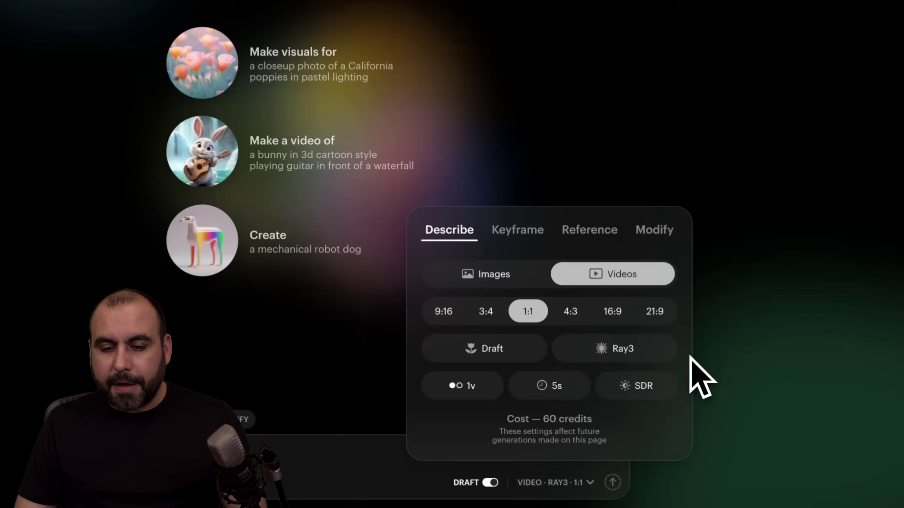
pyautogui.click(482, 391)
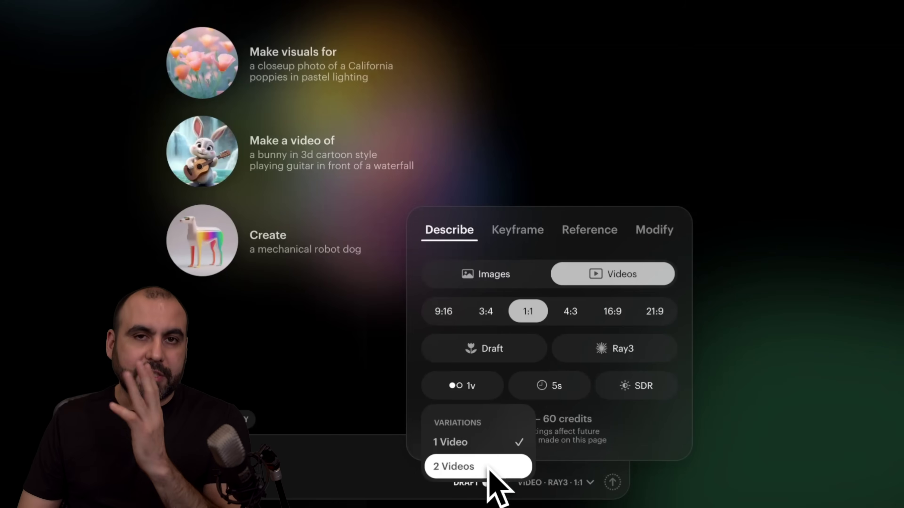
pyautogui.click(551, 395)
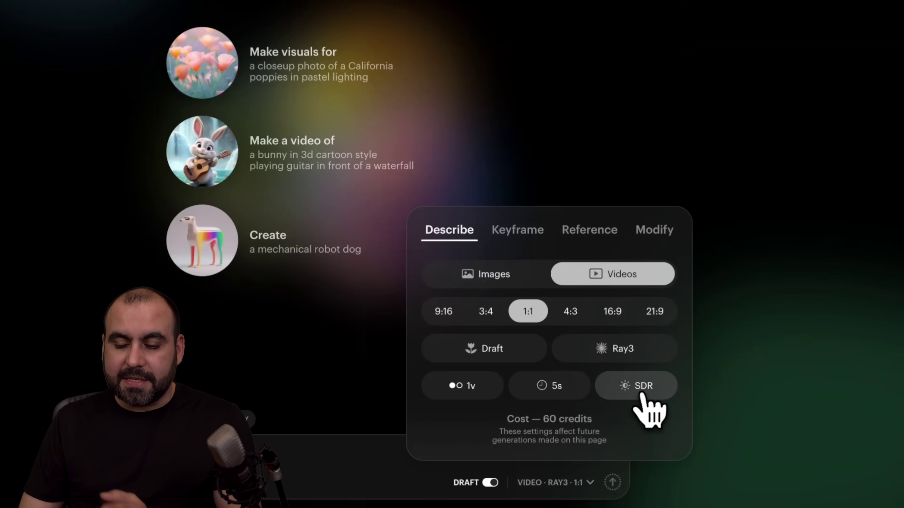
pyautogui.click(641, 394)
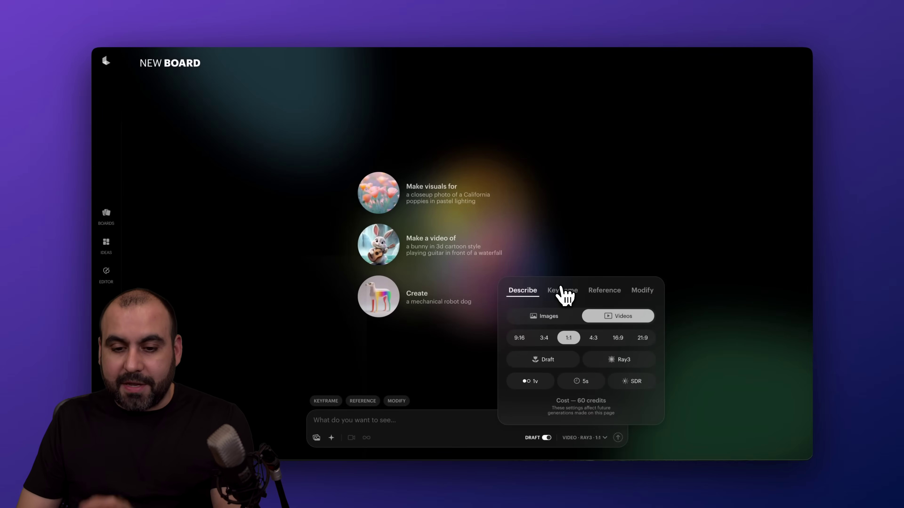
# In Keyframe mode, load 1.png and 2.png as start and end frames, then paste the city-evolution prompt
pyautogui.click(525, 241)
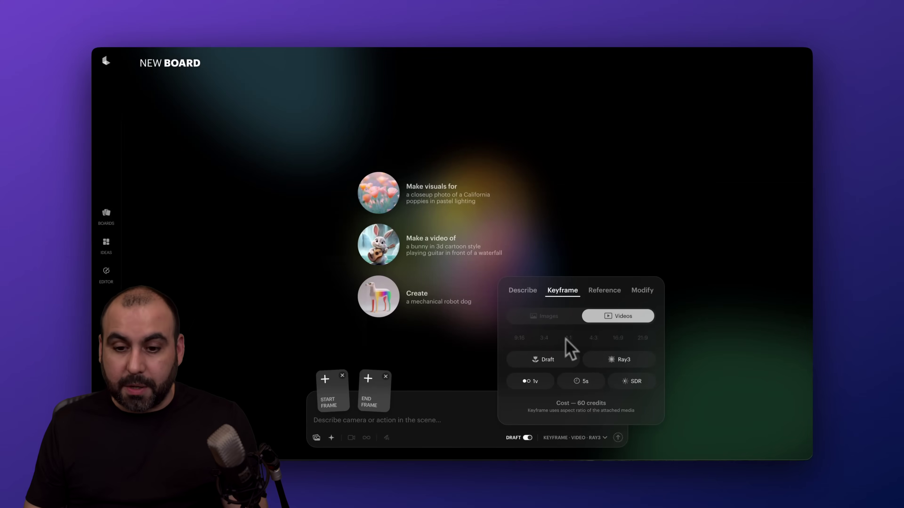
pyautogui.click(329, 400)
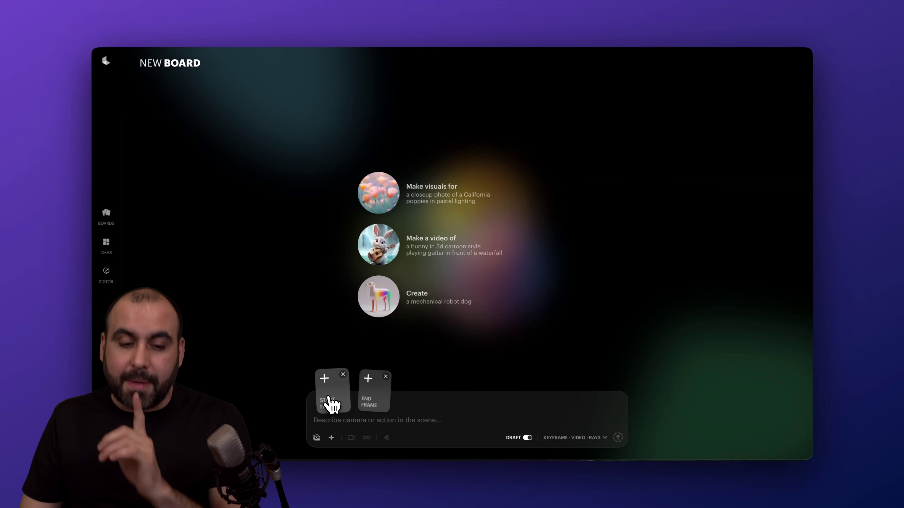
pyautogui.doubleClick(374, 176)
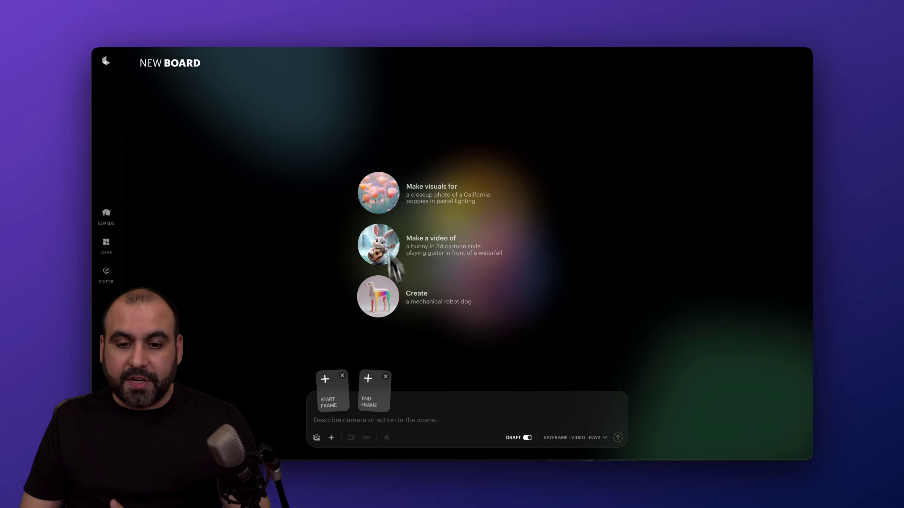
pyautogui.click(370, 388)
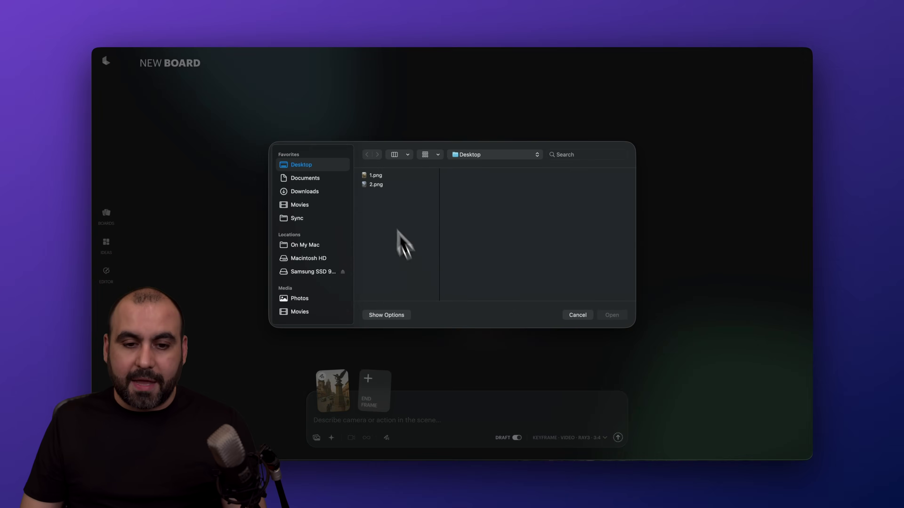
pyautogui.doubleClick(376, 185)
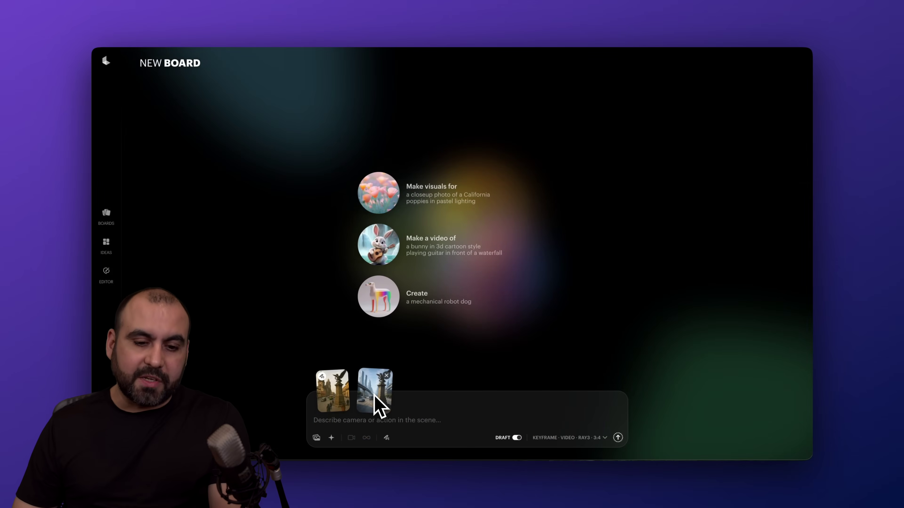
pyautogui.click(393, 420)
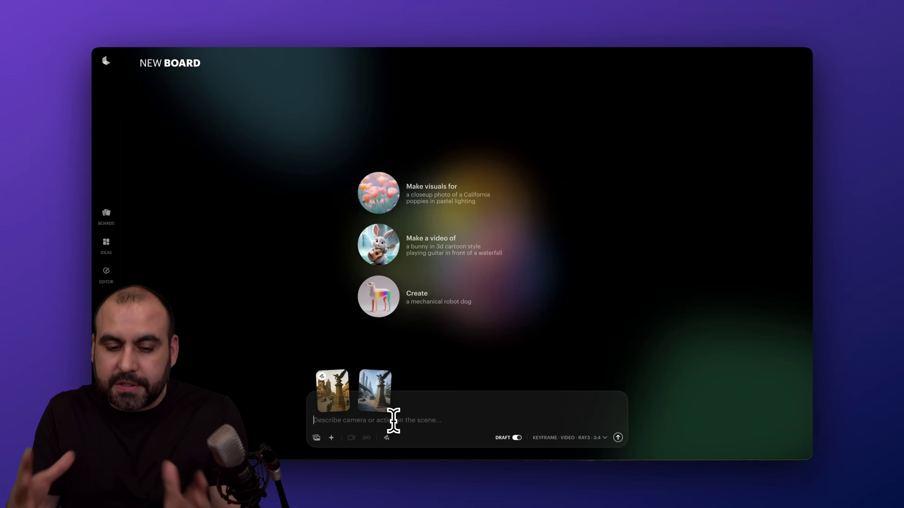
pyautogui.hotkey('ctrl', 'v')
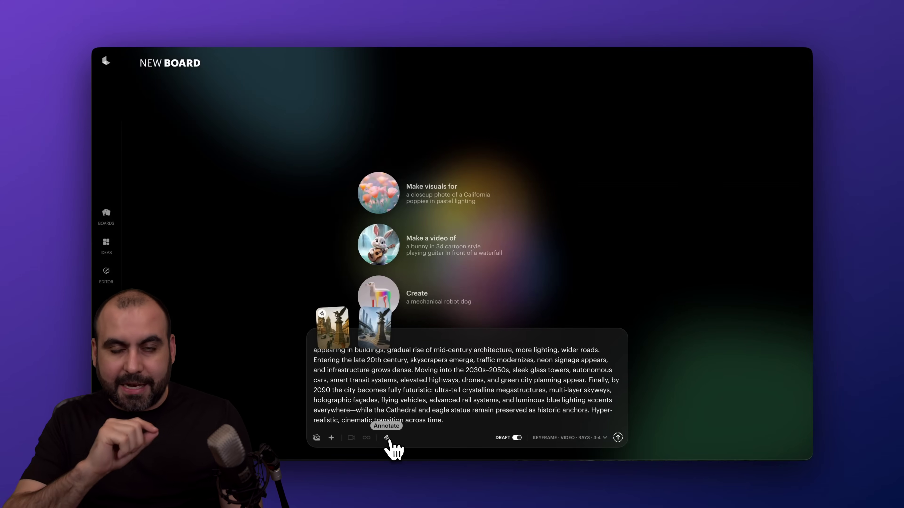
# Annotate the start frame with two green street arrows and a freehand sketch in the sky
pyautogui.click(387, 438)
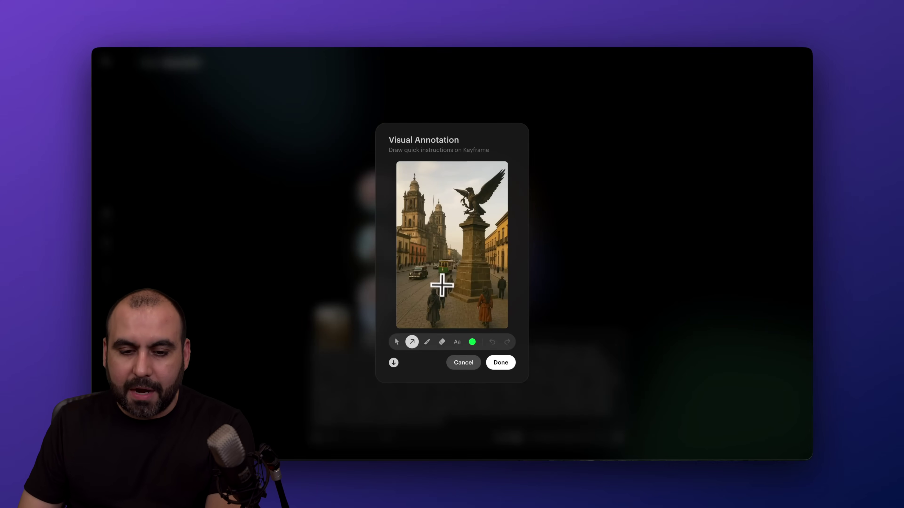
pyautogui.moveTo(439, 278); pyautogui.dragTo(413, 307)
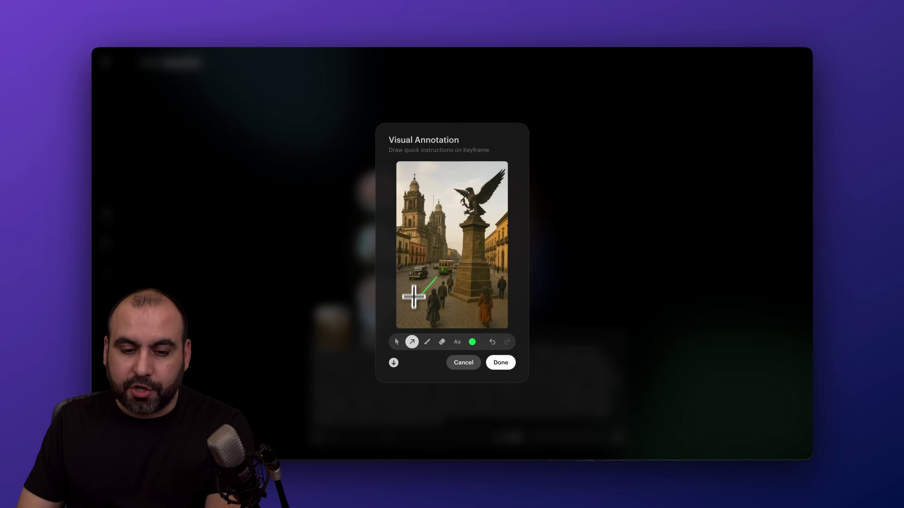
pyautogui.moveTo(413, 284); pyautogui.dragTo(403, 293)
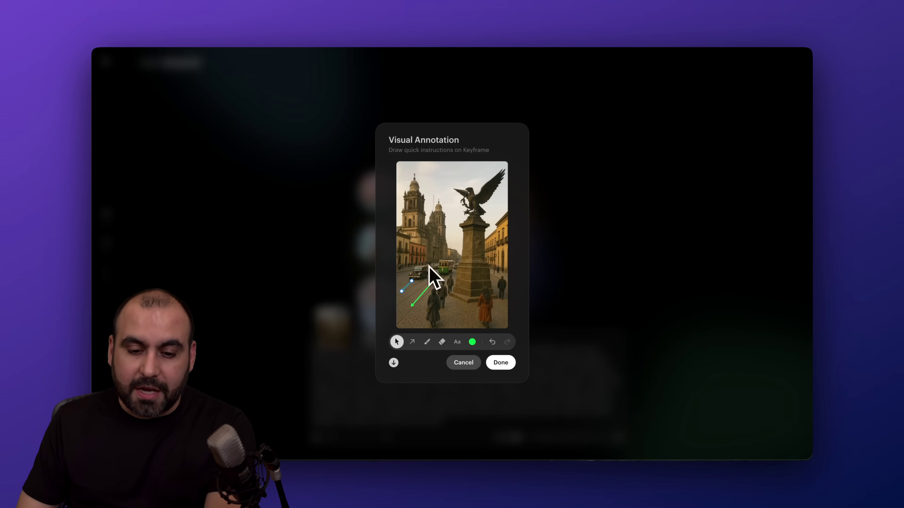
pyautogui.click(427, 343)
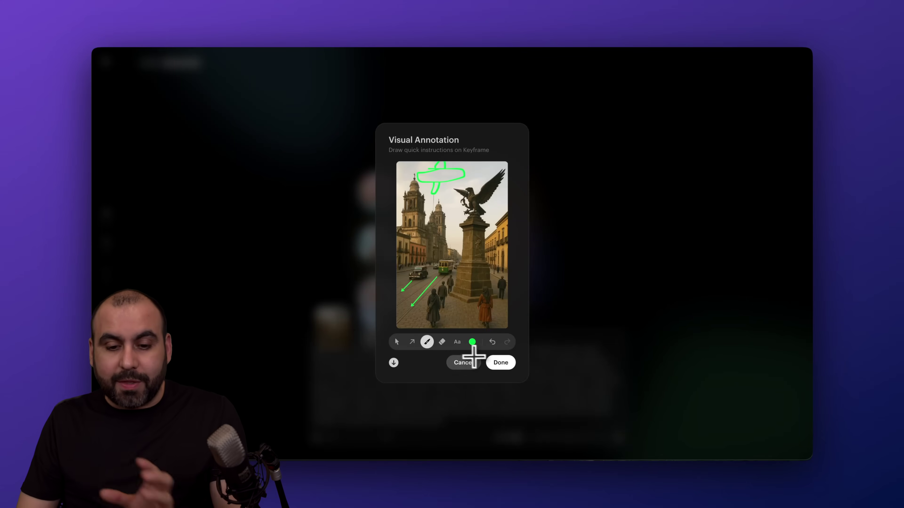
pyautogui.click(495, 364)
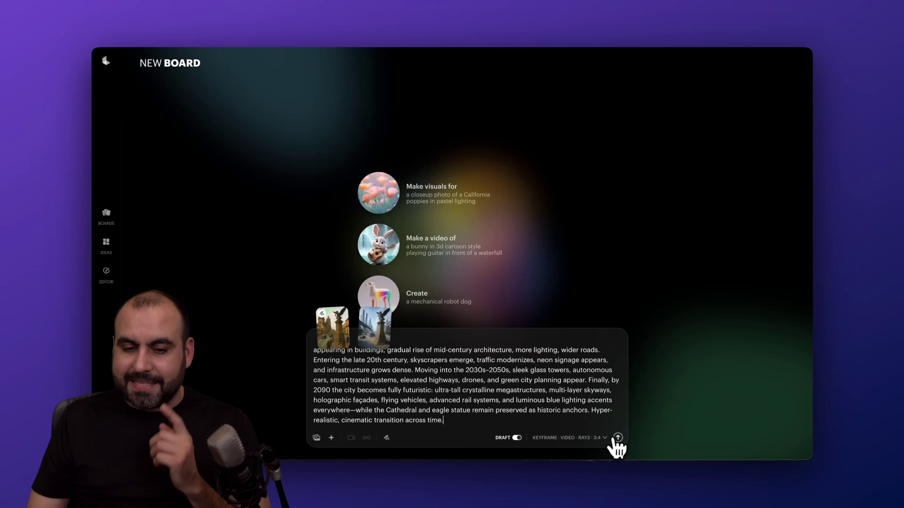
# Generate the 5s Ray3 Draft video from the annotated keyframes and prompt
pyautogui.click(618, 438)
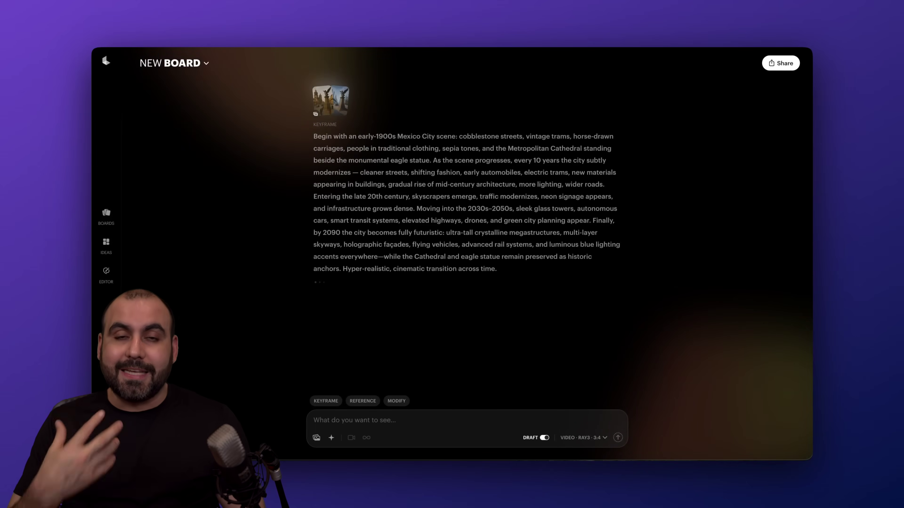
pyautogui.scroll(-3, 520, 297)
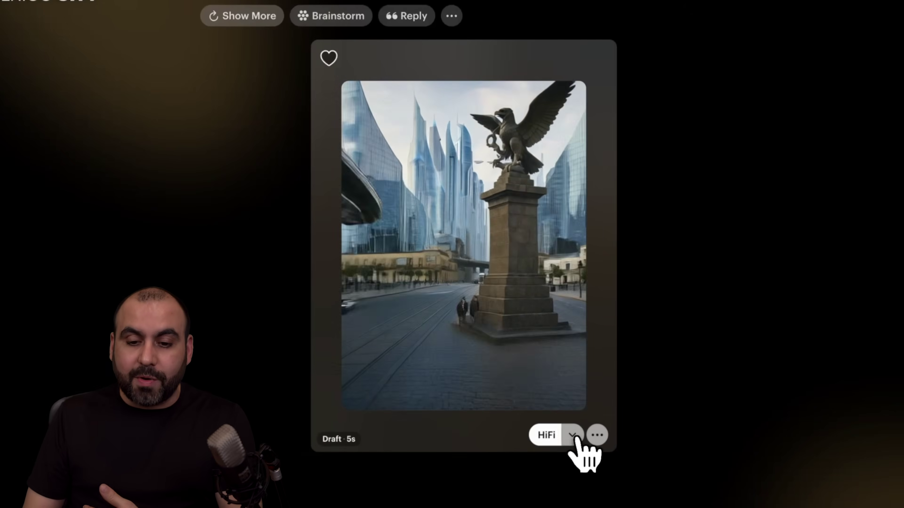
pyautogui.click(574, 436)
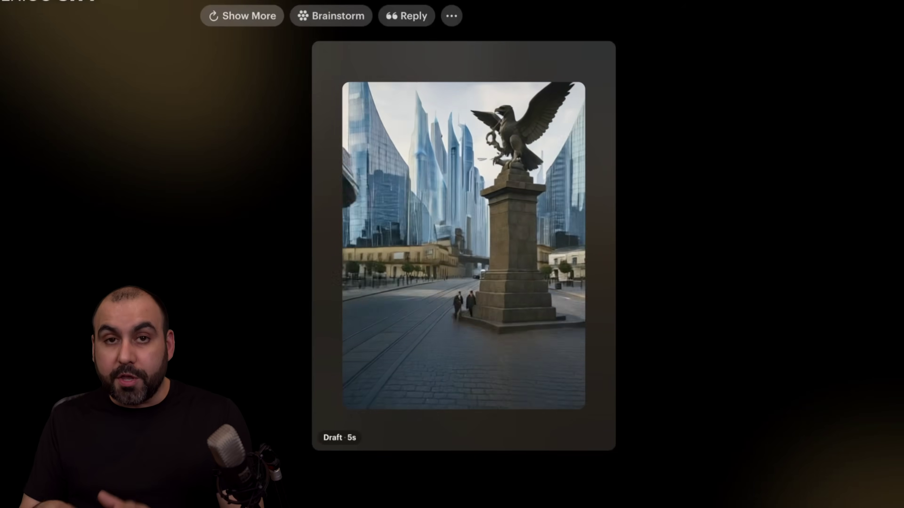
# Upscale the draft video to HiFi with the HDR+EXR option
pyautogui.moveTo(555, 435)
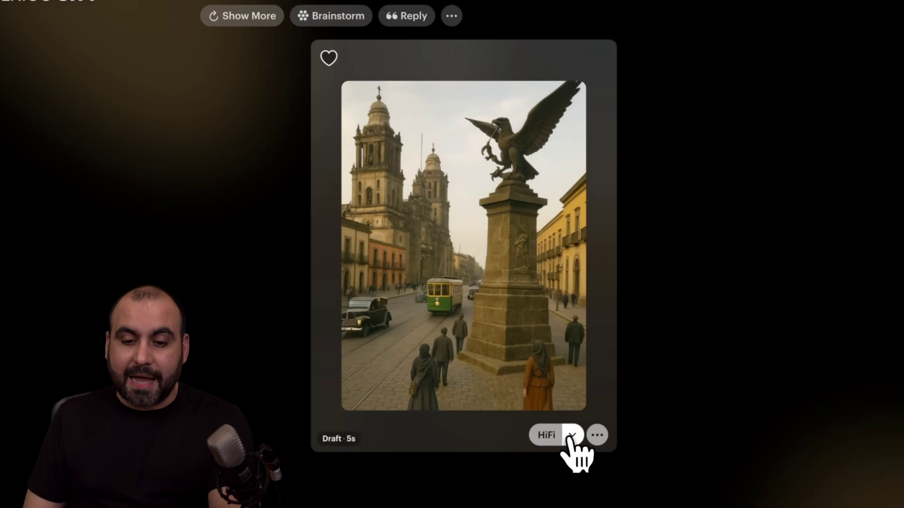
pyautogui.click(571, 436)
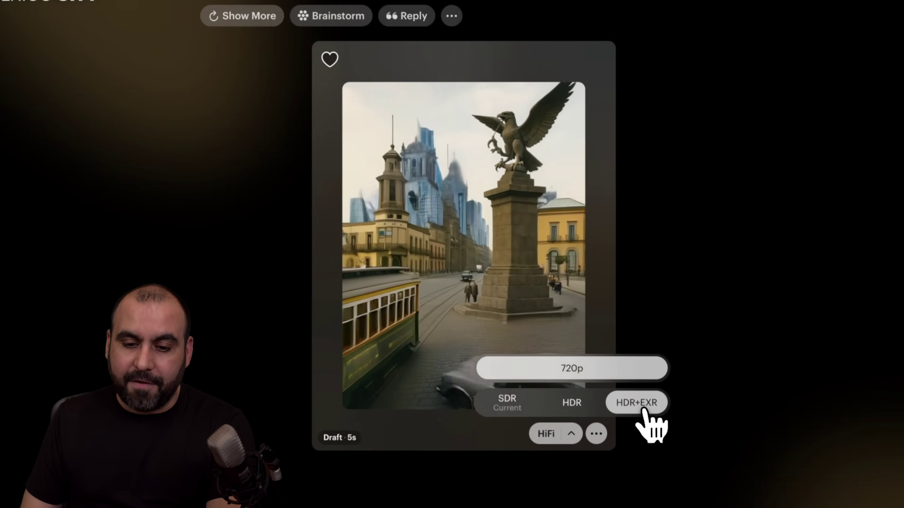
pyautogui.click(554, 438)
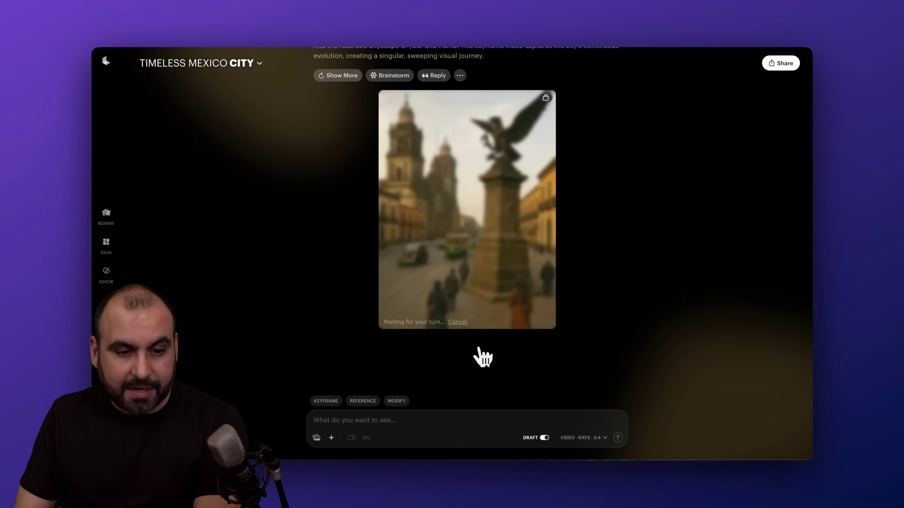
pyautogui.click(106, 214)
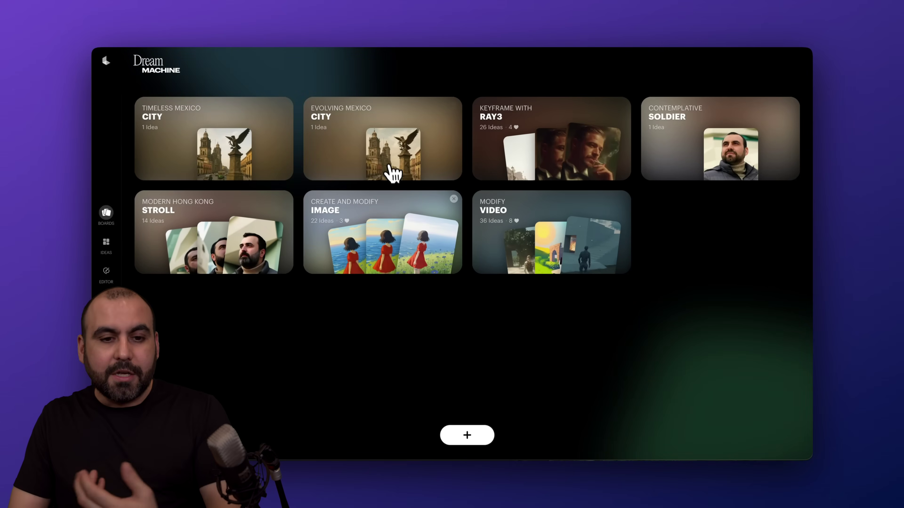
# Open the Evolving Mexico City board and view its video with Draft, Upscale & HDR, and HiFi versions
pyautogui.click(394, 174)
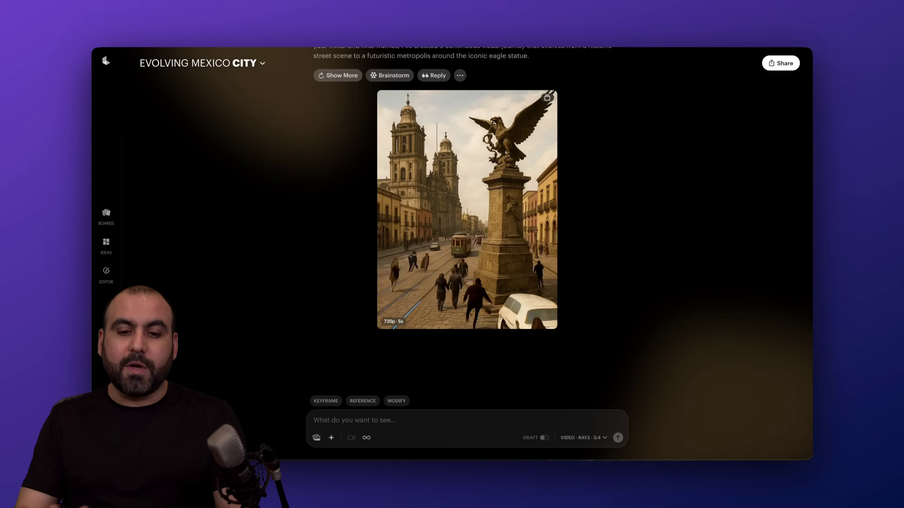
pyautogui.scroll(1, 424, 303)
pyautogui.moveTo(423, 303)
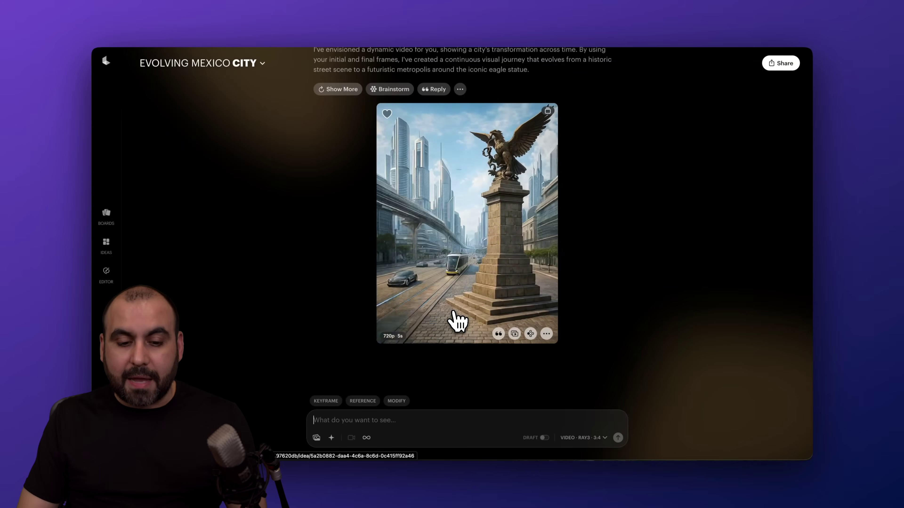
pyautogui.click(498, 333)
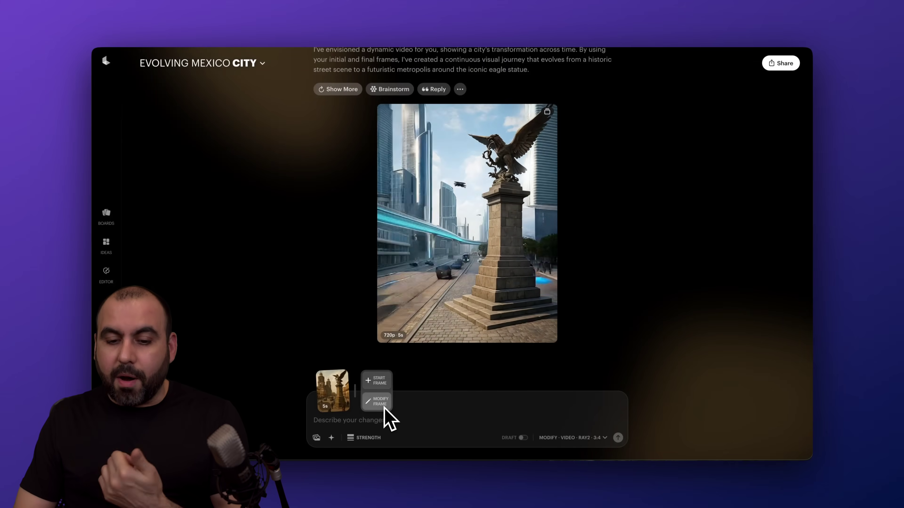
pyautogui.moveTo(499, 336)
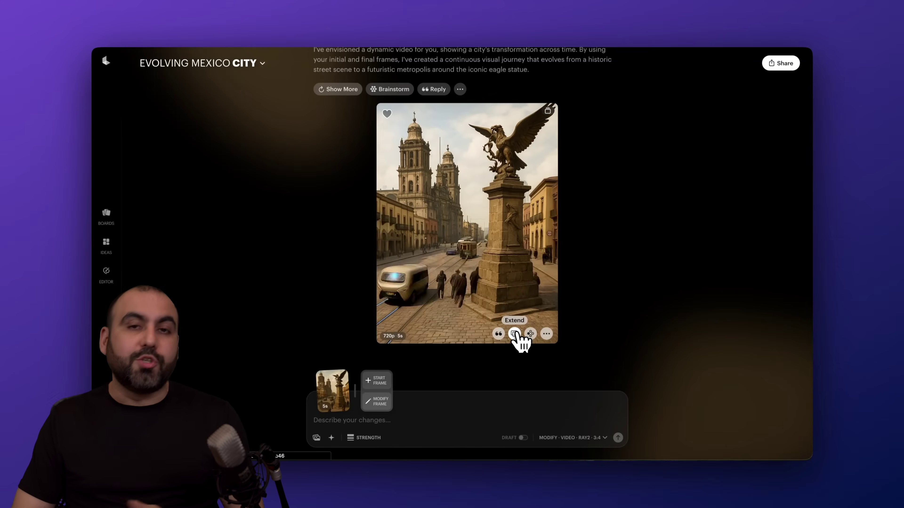
pyautogui.click(543, 339)
pyautogui.moveTo(802, 250)
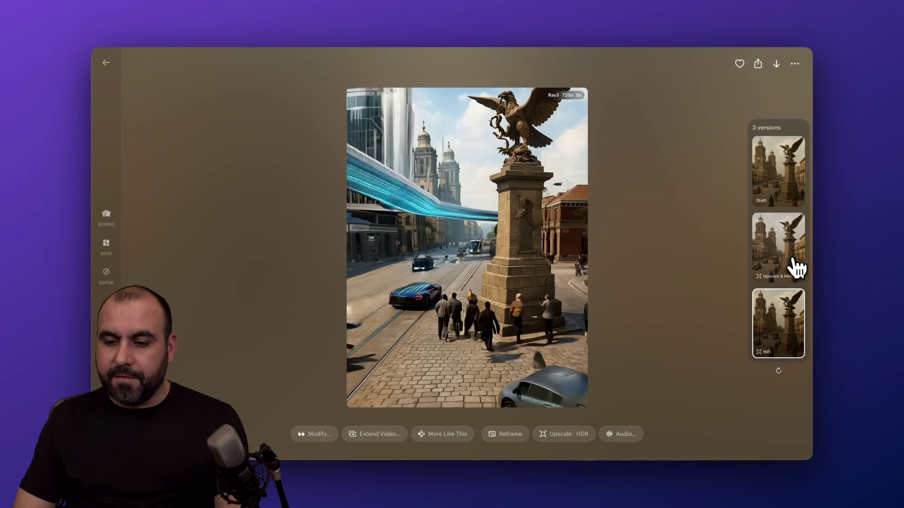
# View the Draft version, then the HiFi version, then go back to the Evolving Mexico City board
pyautogui.click(784, 185)
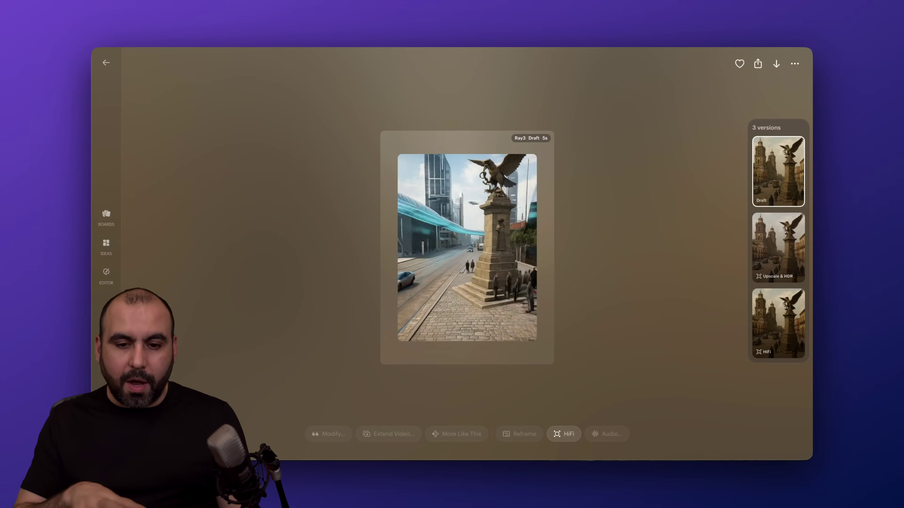
pyautogui.click(780, 324)
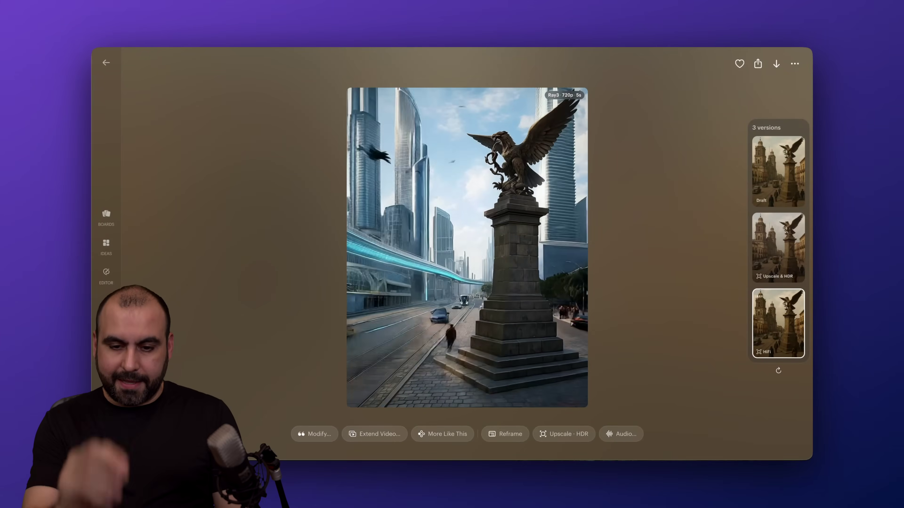
pyautogui.click(109, 64)
pyautogui.scroll(5, 276, 111)
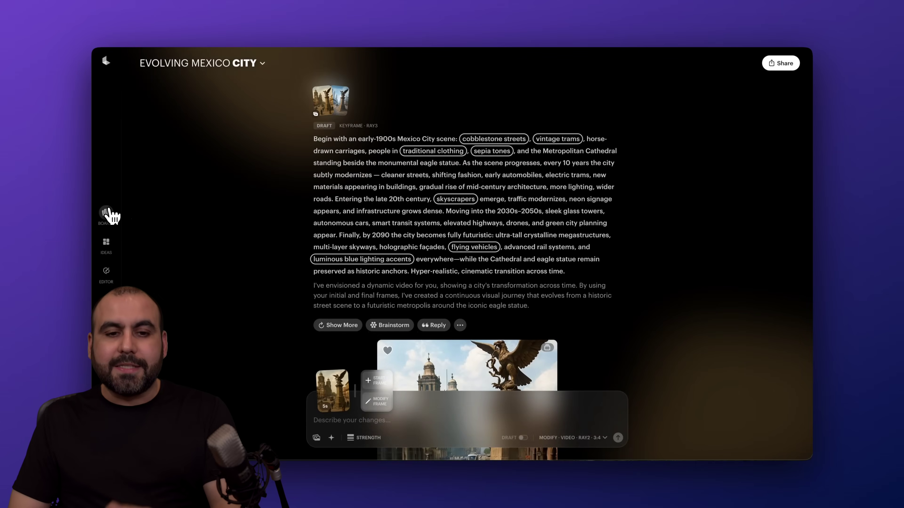
# Return to the overview listing all seven boards via the sidebar Boards icon
pyautogui.click(108, 213)
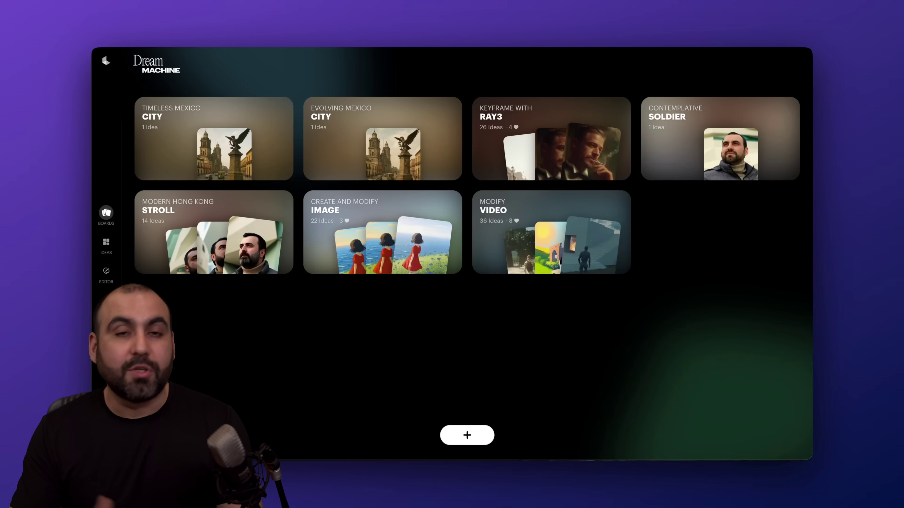